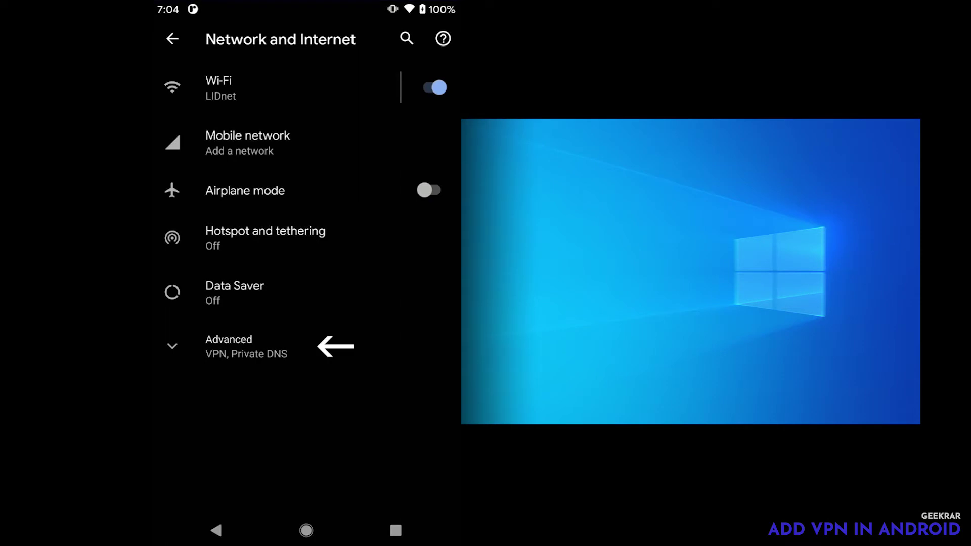
# Expand the Advanced network options and open the VPN settings page.
pyautogui.click(228, 347)
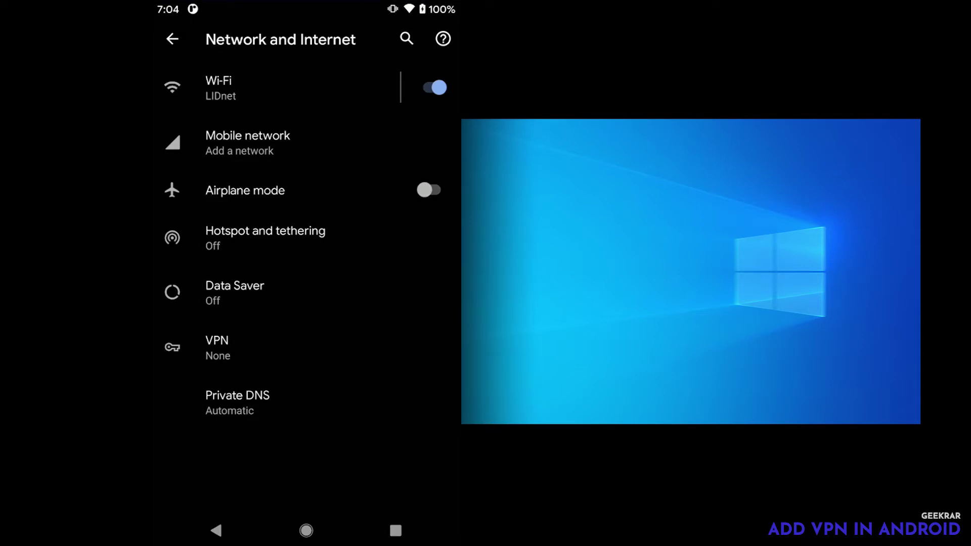
pyautogui.click(218, 348)
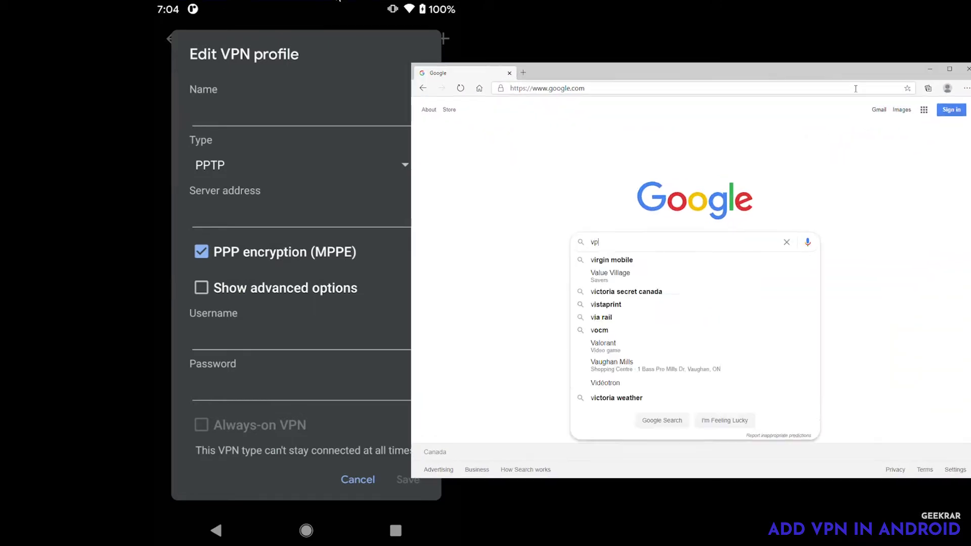
# Search for vpnbook and open vpnbook.com's Free VPN page at its PPTP server list.
pyautogui.write('ook')
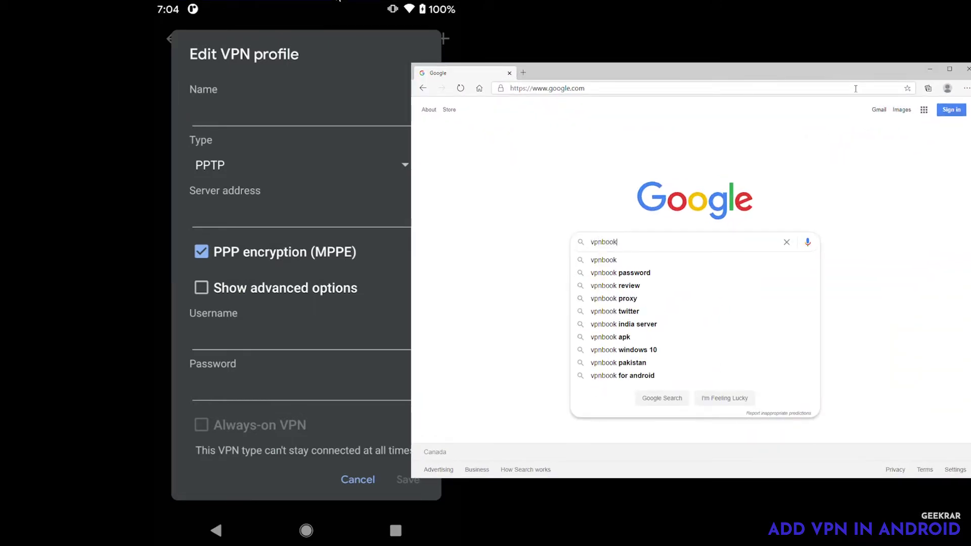
pyautogui.press('Return')
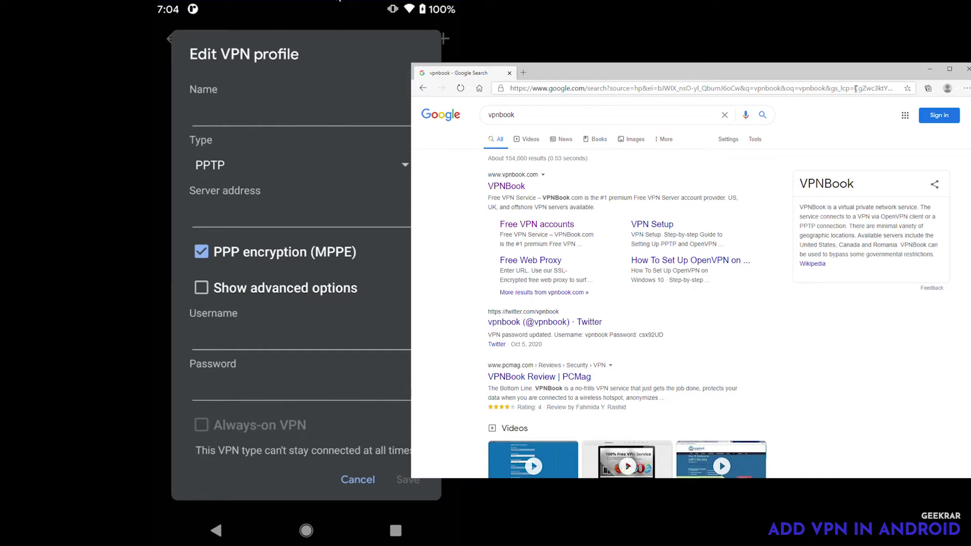
pyautogui.click(507, 187)
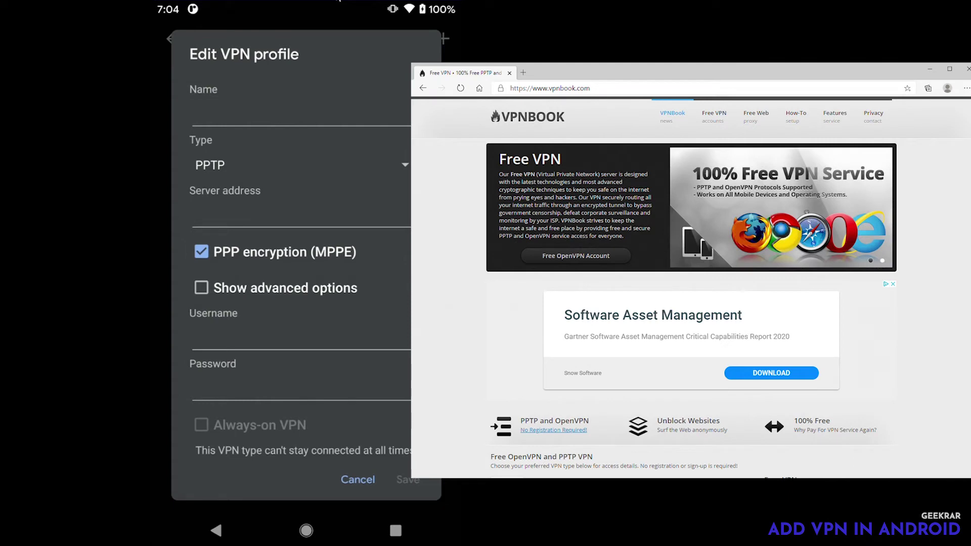
pyautogui.click(713, 120)
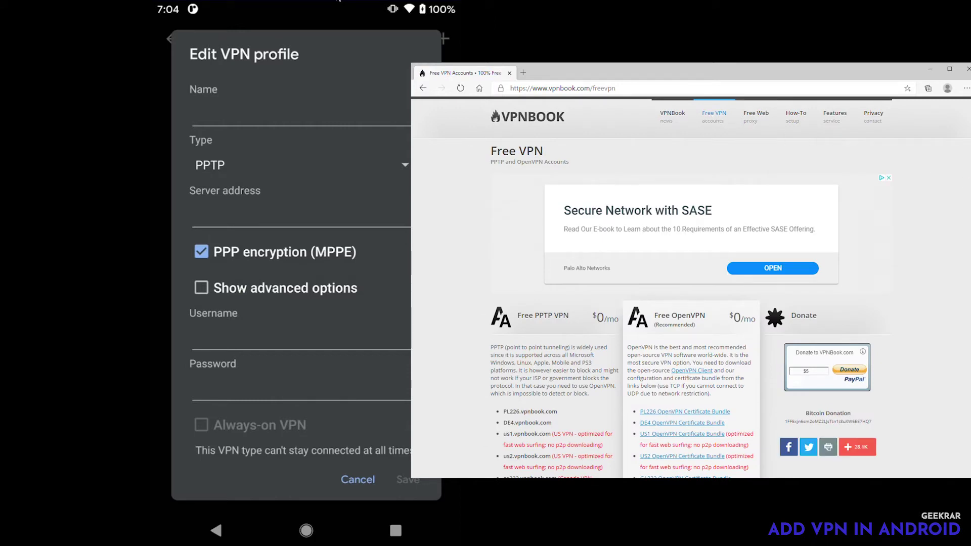
pyautogui.scroll(-3, 651, 311)
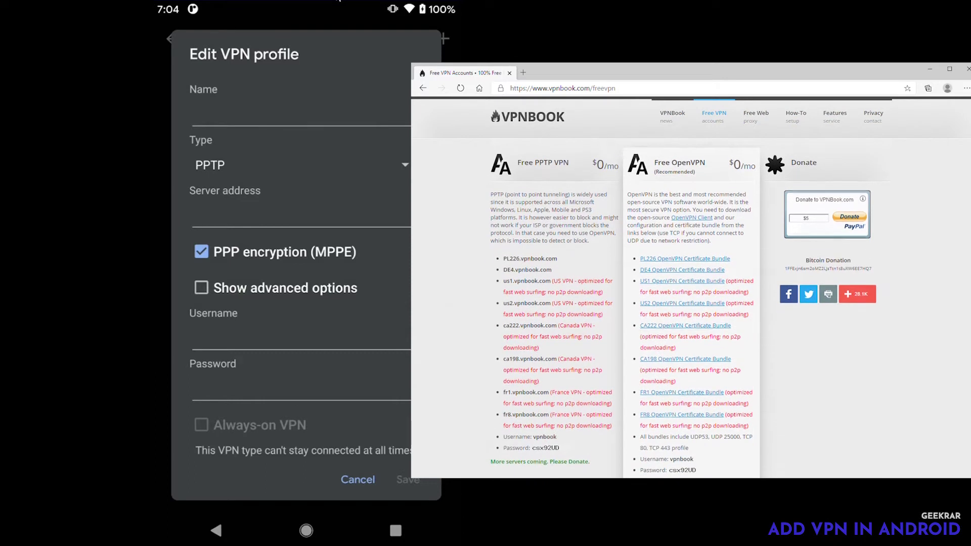
# Name the new profile 'VPNbook' and leave PPTP selected as its type.
pyautogui.click(303, 112)
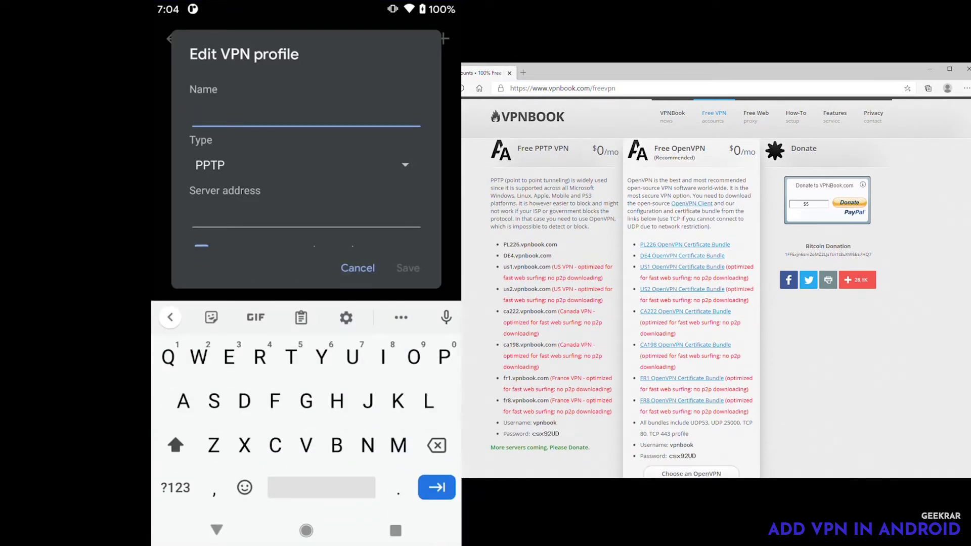
pyautogui.write('V')
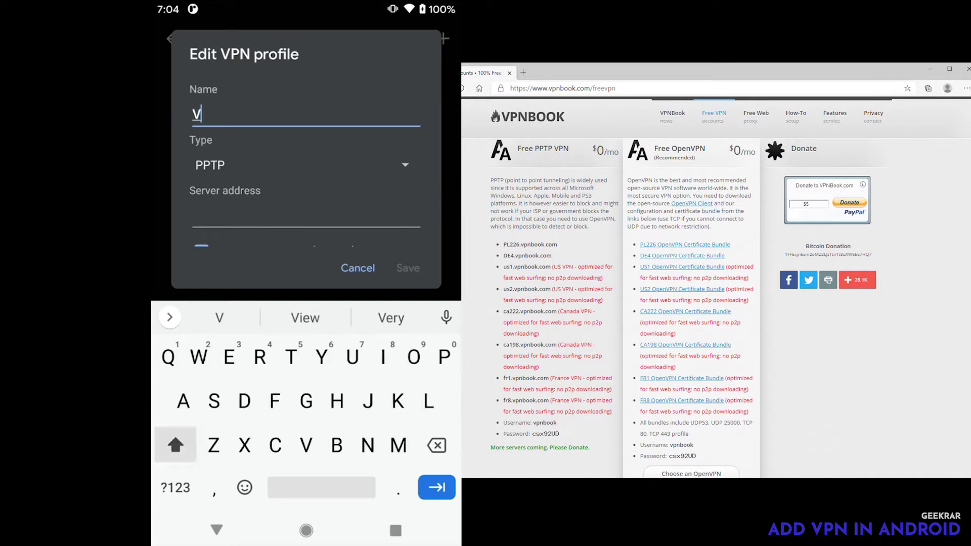
pyautogui.write('N')
pyautogui.press('BackSpace')
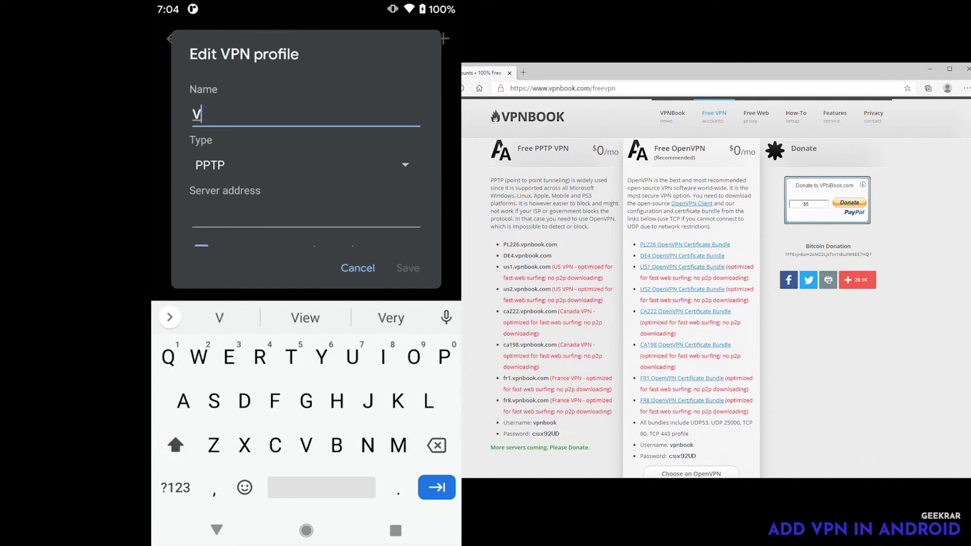
pyautogui.write('PNbo')
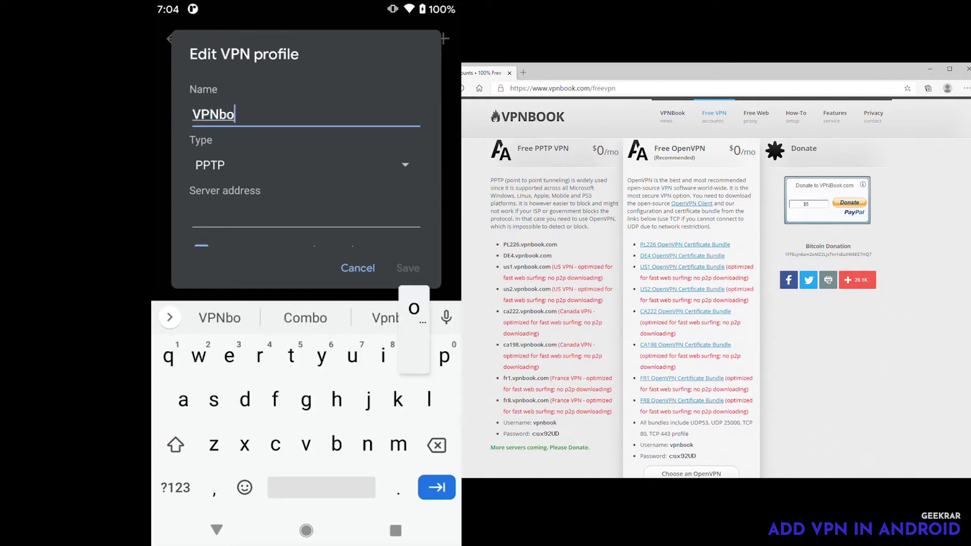
pyautogui.write('ok')
pyautogui.click(303, 165)
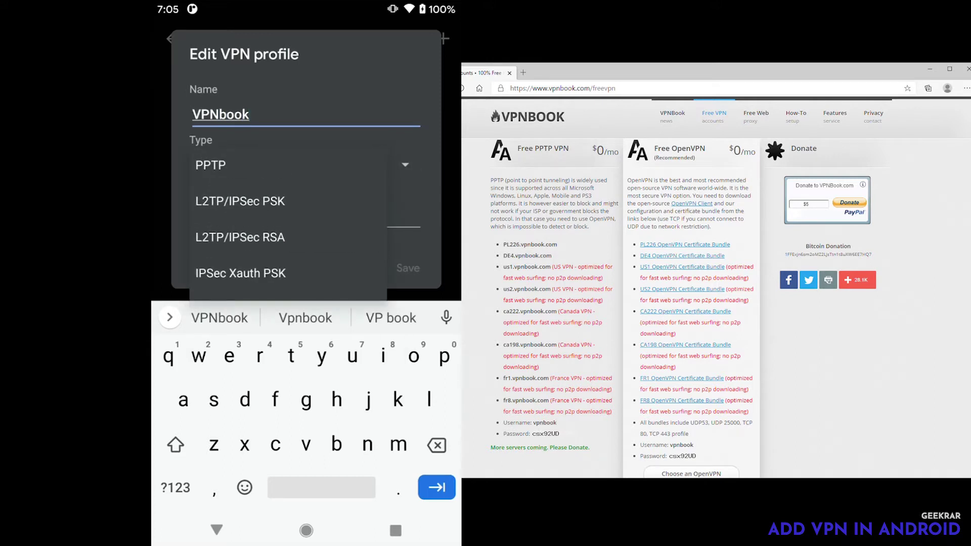
pyautogui.click(283, 165)
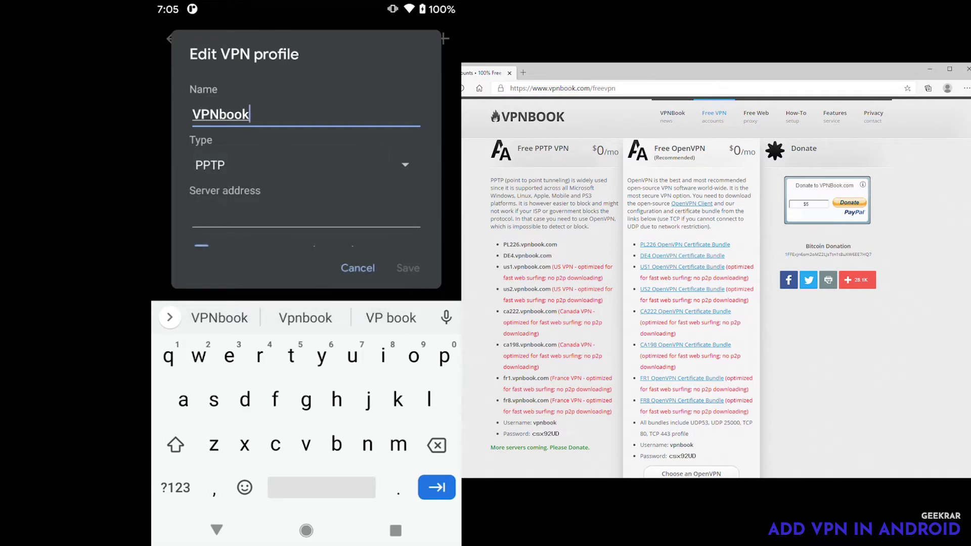
# Enter us1.vpnbook.com as the server address and save the VPNbook profile.
pyautogui.press('Tab')
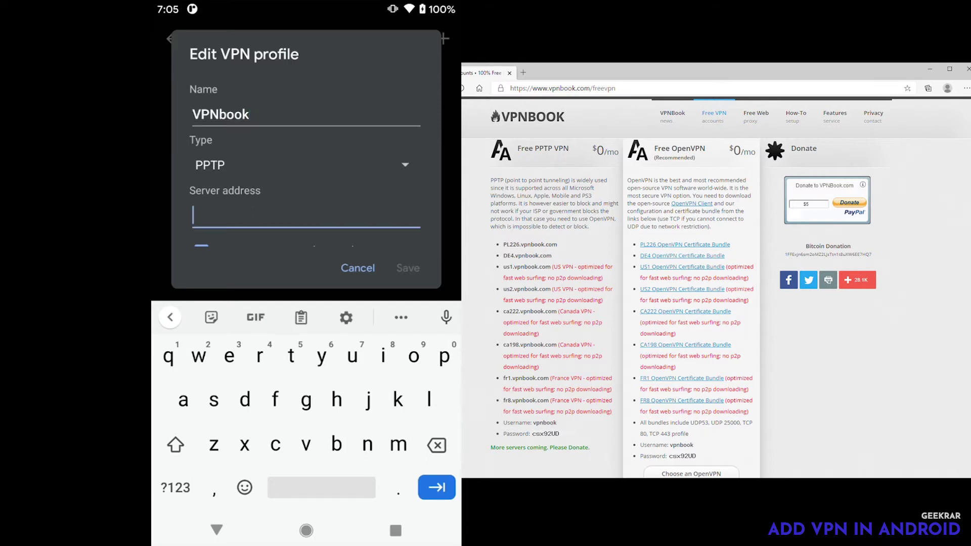
pyautogui.write('us')
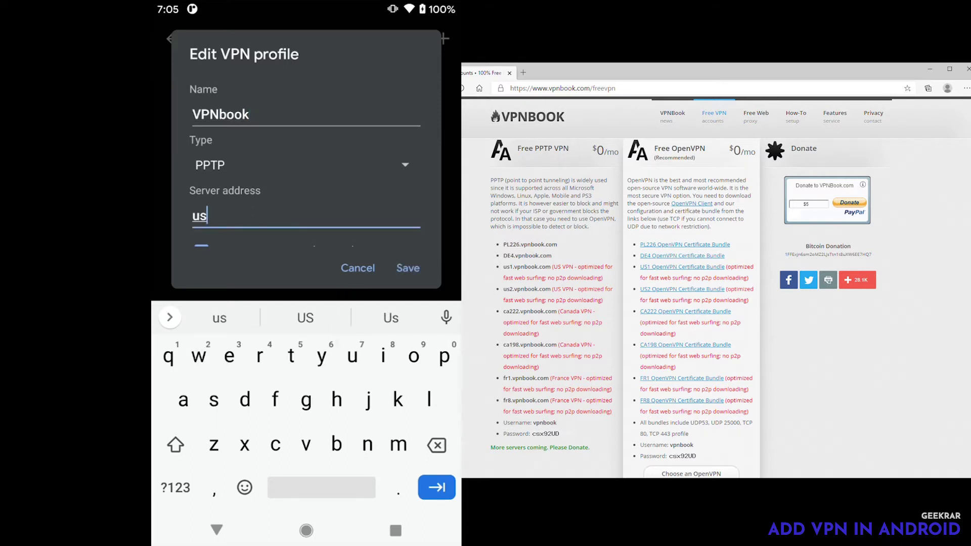
pyautogui.click(176, 486)
pyautogui.write('1')
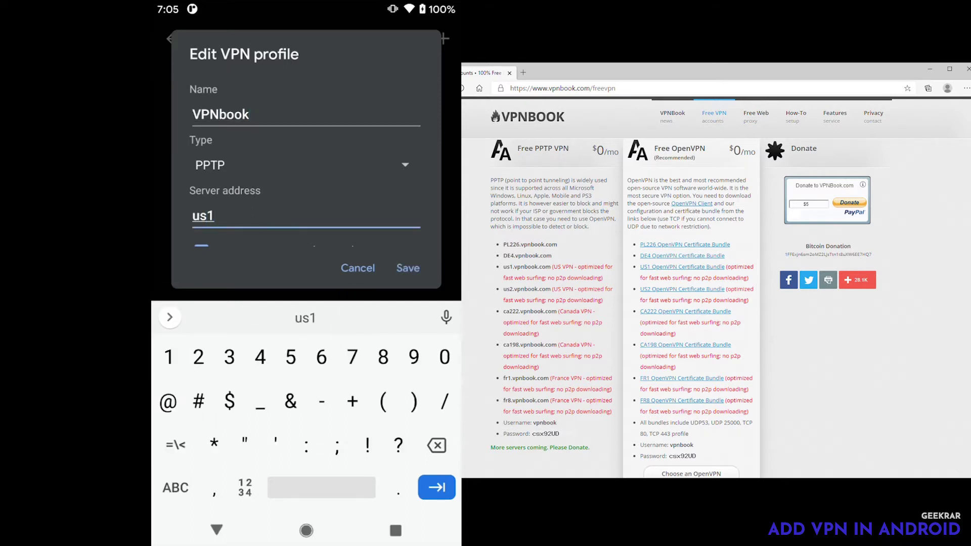
pyautogui.click(175, 486)
pyautogui.write('.')
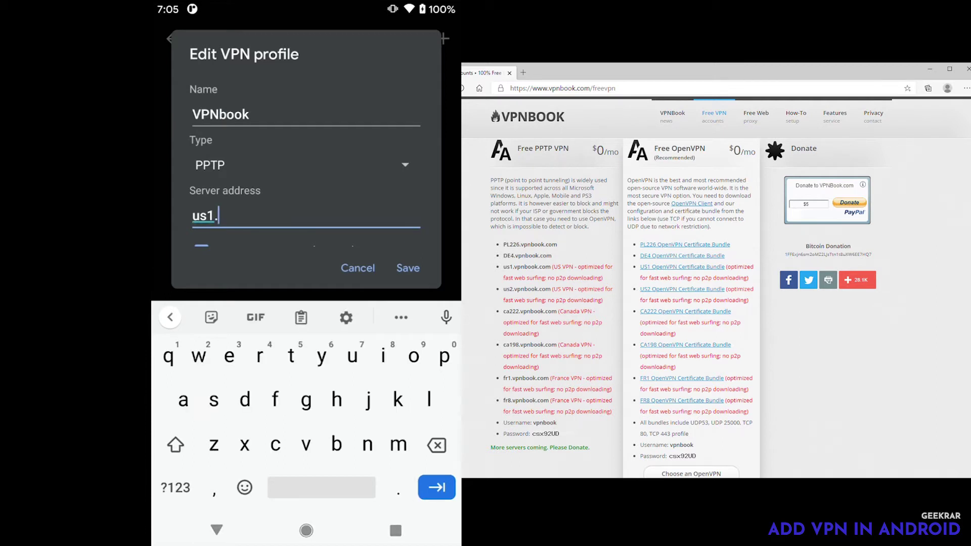
pyautogui.write('vpnb')
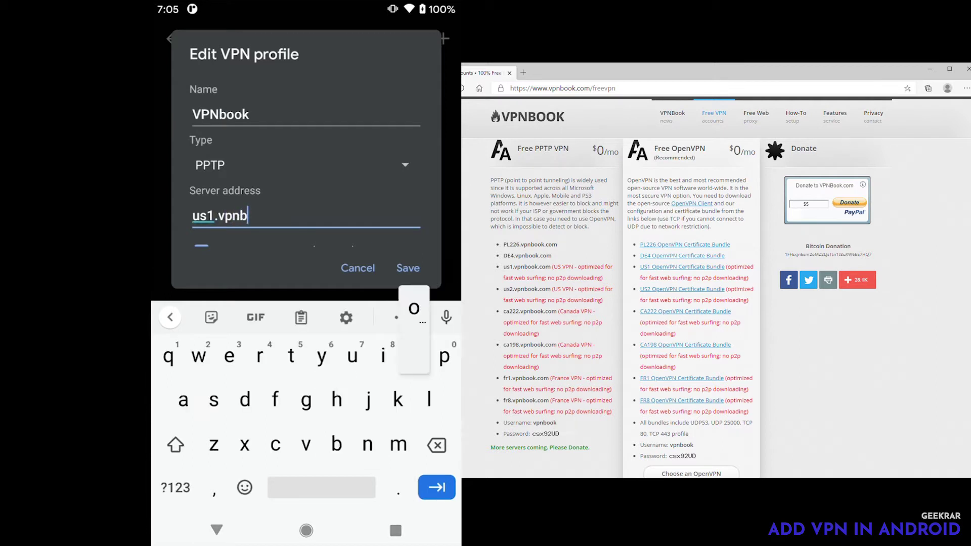
pyautogui.write('ook.c')
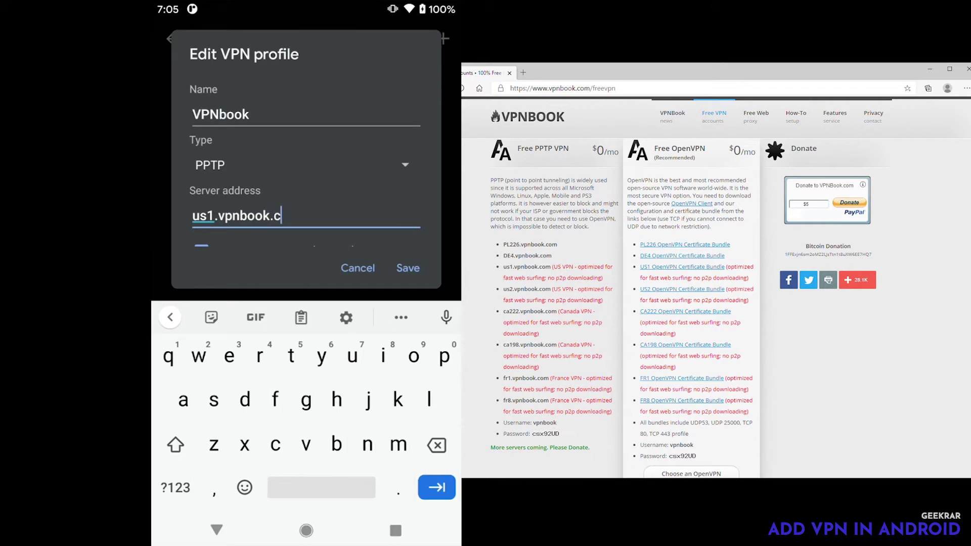
pyautogui.write('om')
pyautogui.scroll(-3, 306, 156)
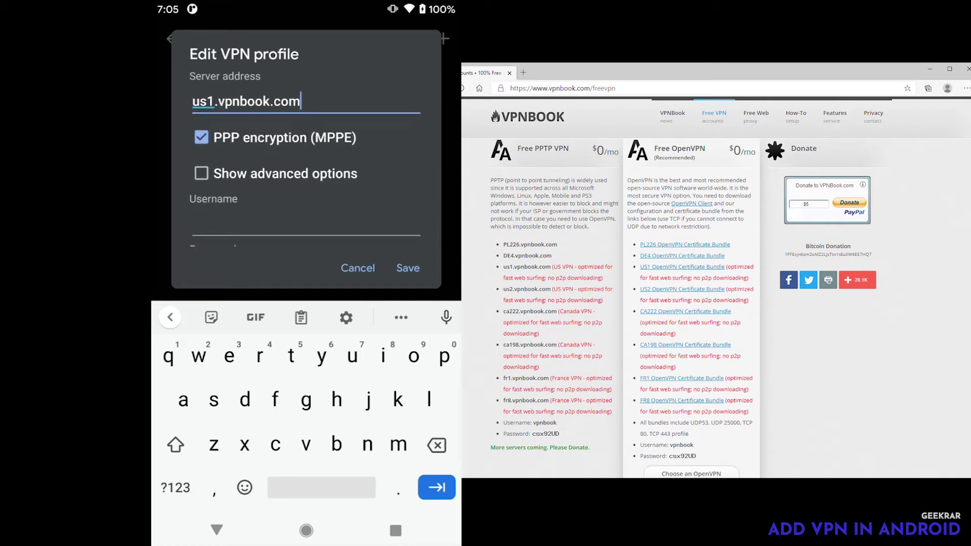
pyautogui.scroll(-3, 306, 157)
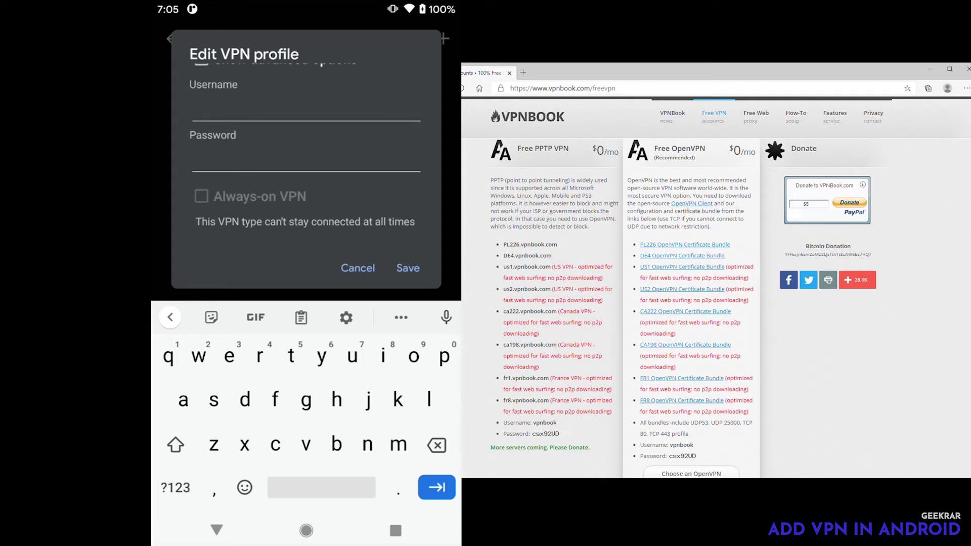
pyautogui.click(358, 268)
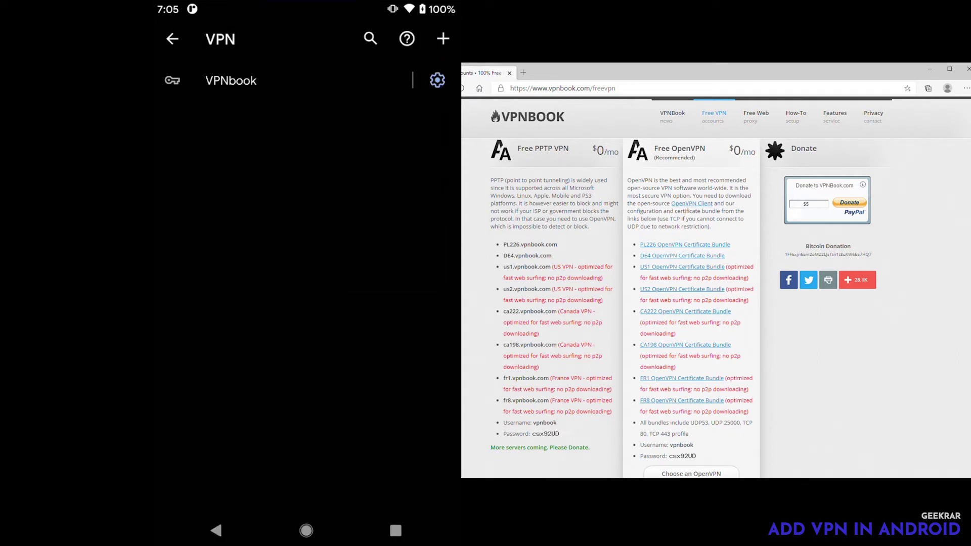
pyautogui.click(231, 80)
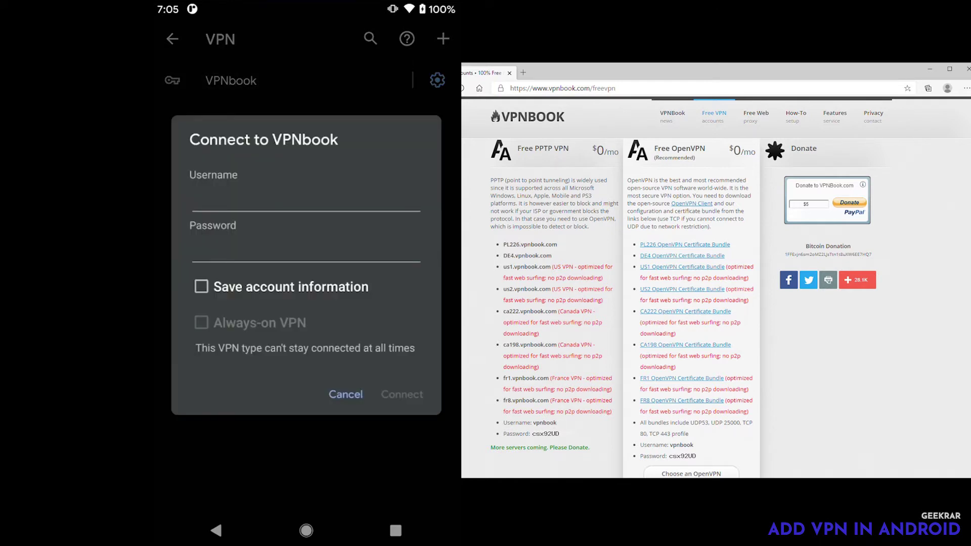
pyautogui.click(306, 200)
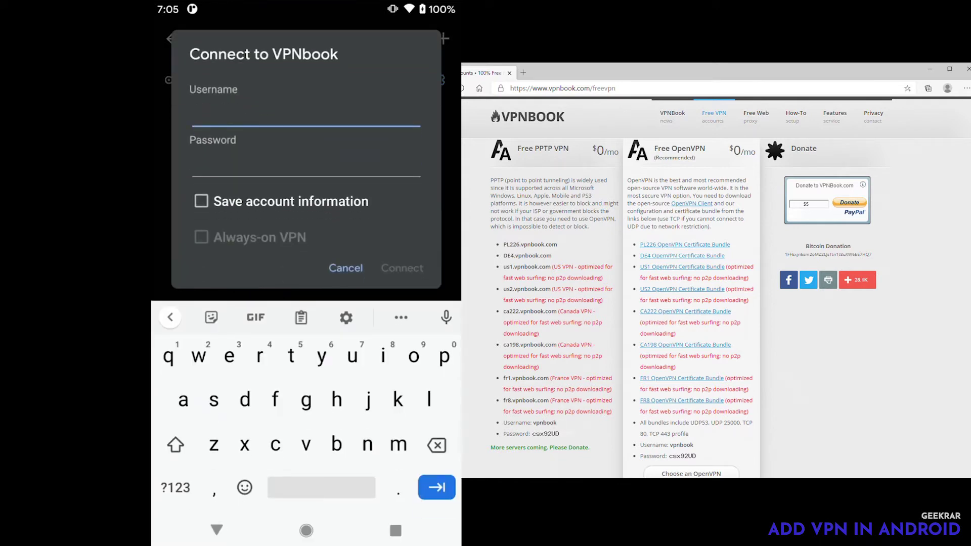
pyautogui.write('vpn')
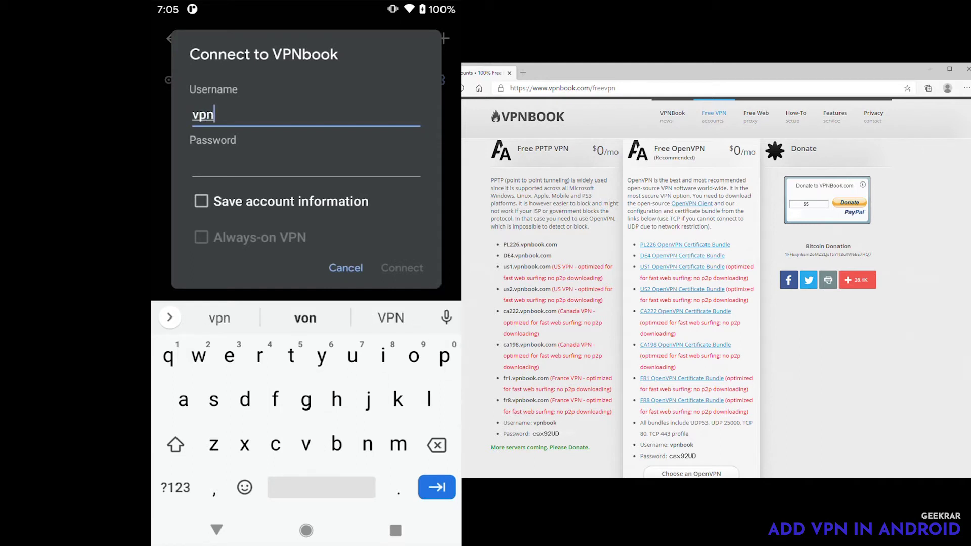
pyautogui.write('book')
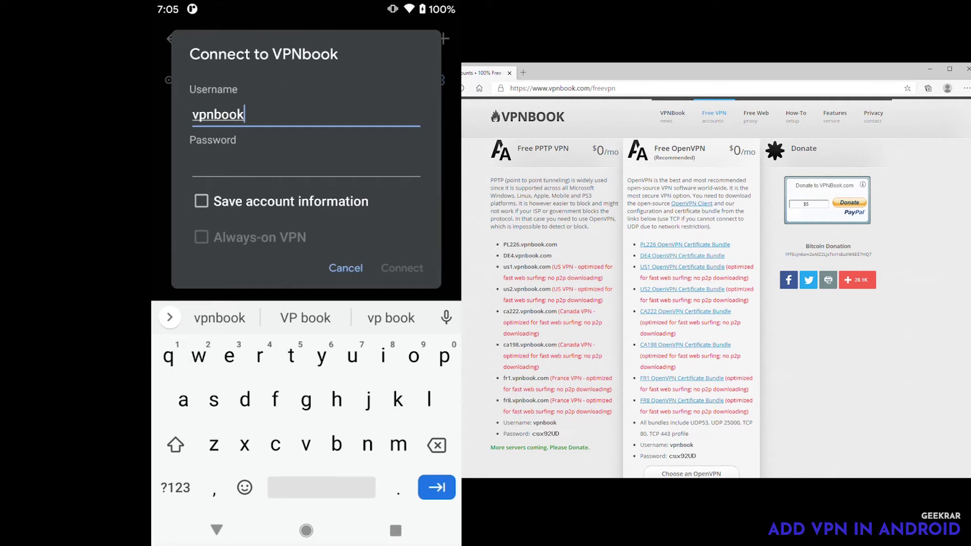
pyautogui.press('Tab')
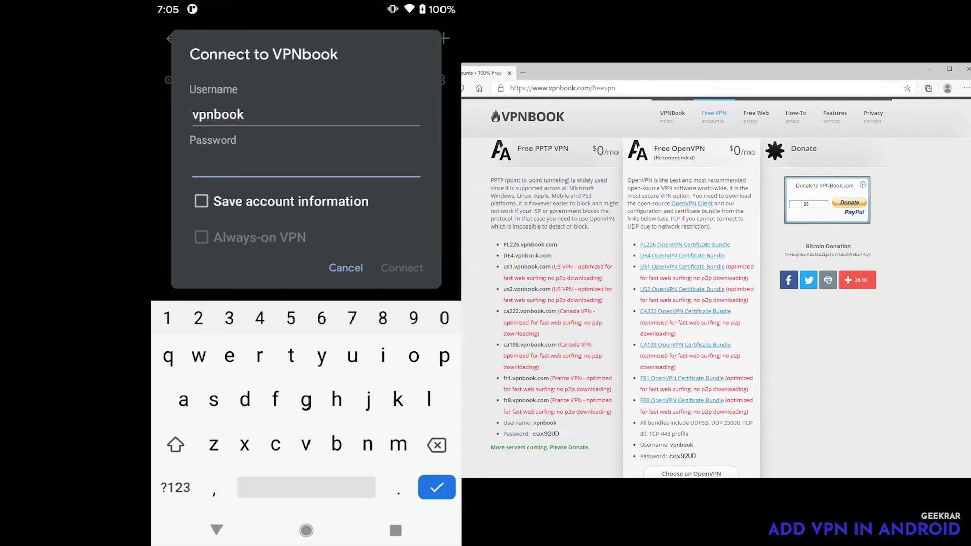
pyautogui.write('cs')
pyautogui.write('x9')
pyautogui.write('2')
pyautogui.write('U')
pyautogui.press('shift')
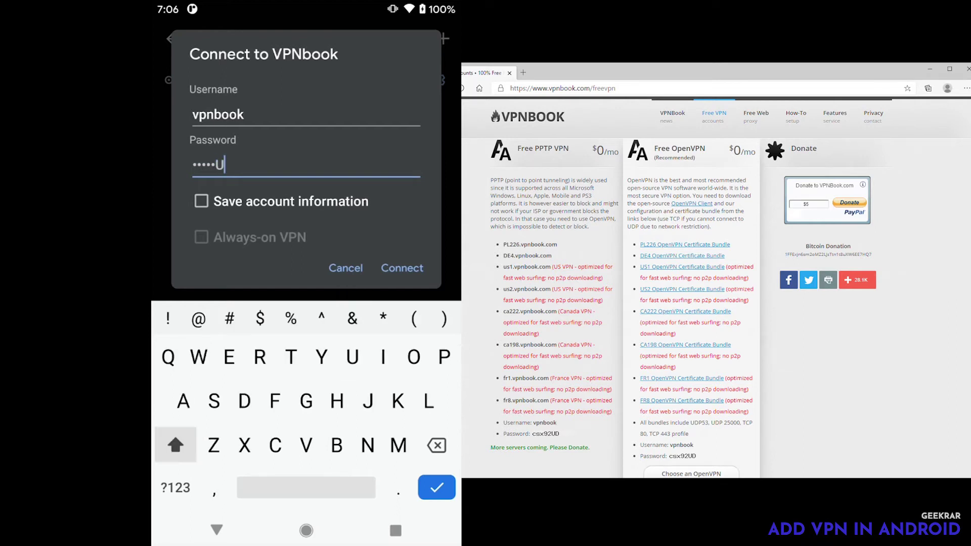
pyautogui.write('D')
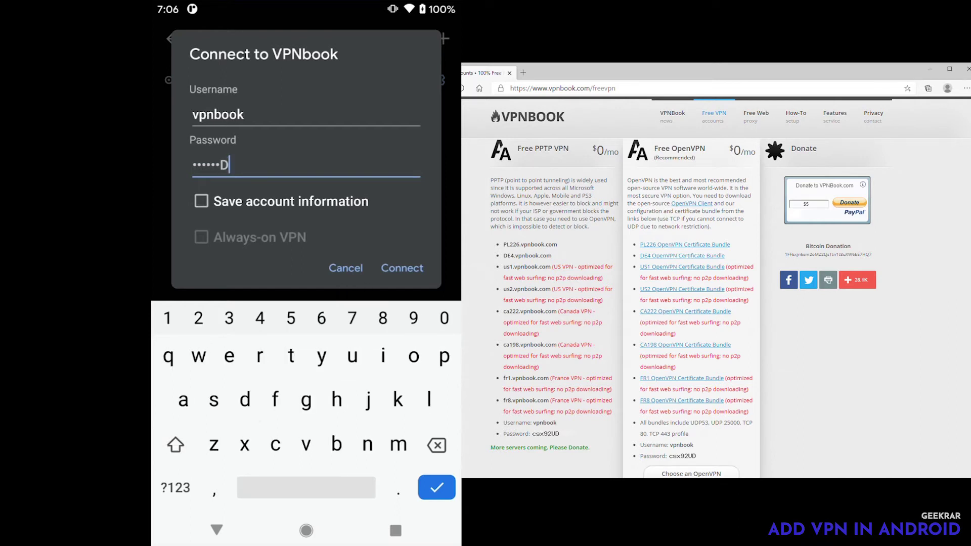
pyautogui.click(201, 201)
# Confirm the connection from the Connect to VPNbook dialog.
pyautogui.click(402, 267)
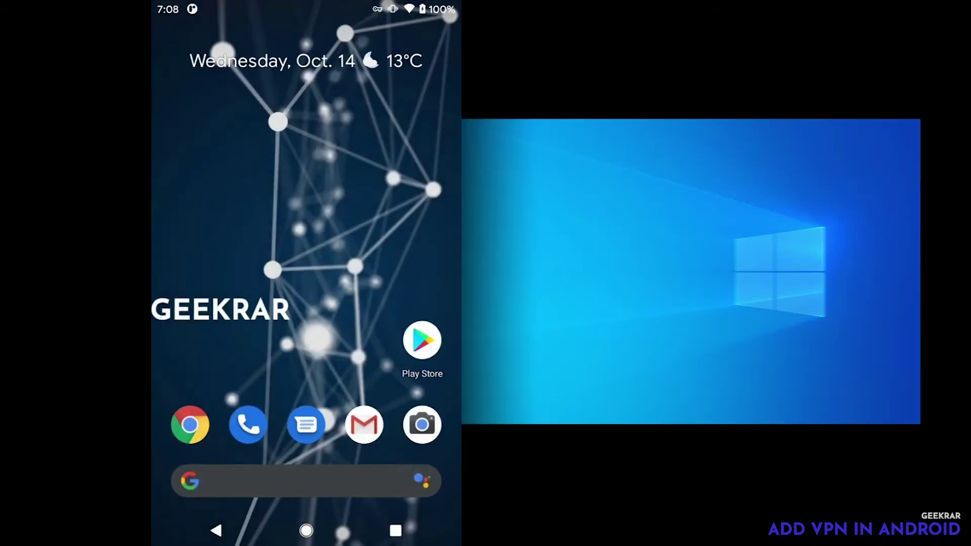
# Search Google for 'whats my ip' in the phone's Chrome browser.
pyautogui.click(190, 423)
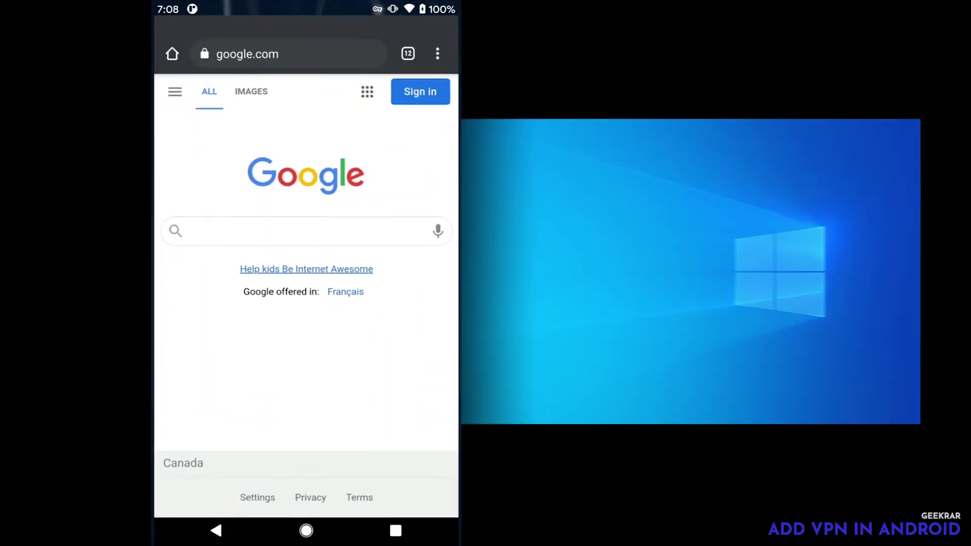
pyautogui.click(303, 220)
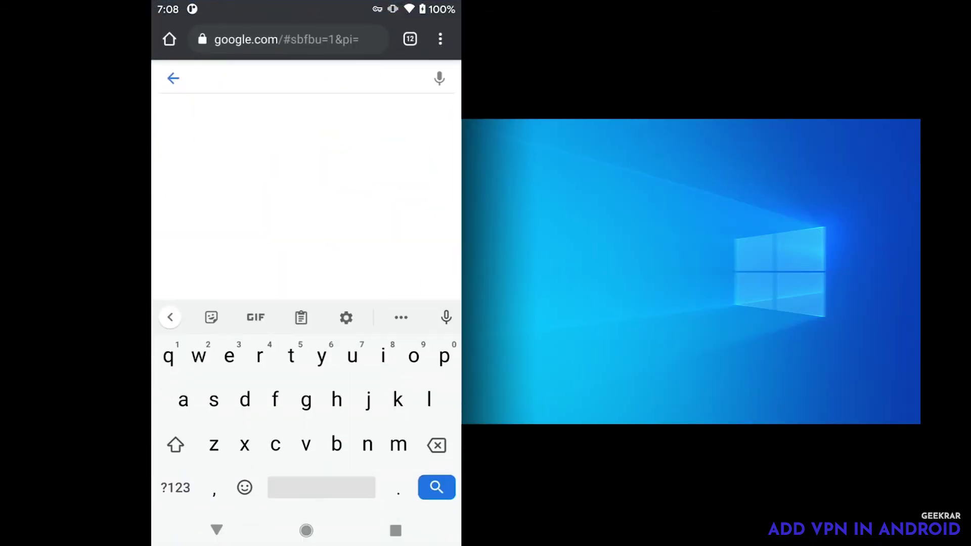
pyautogui.write('whats')
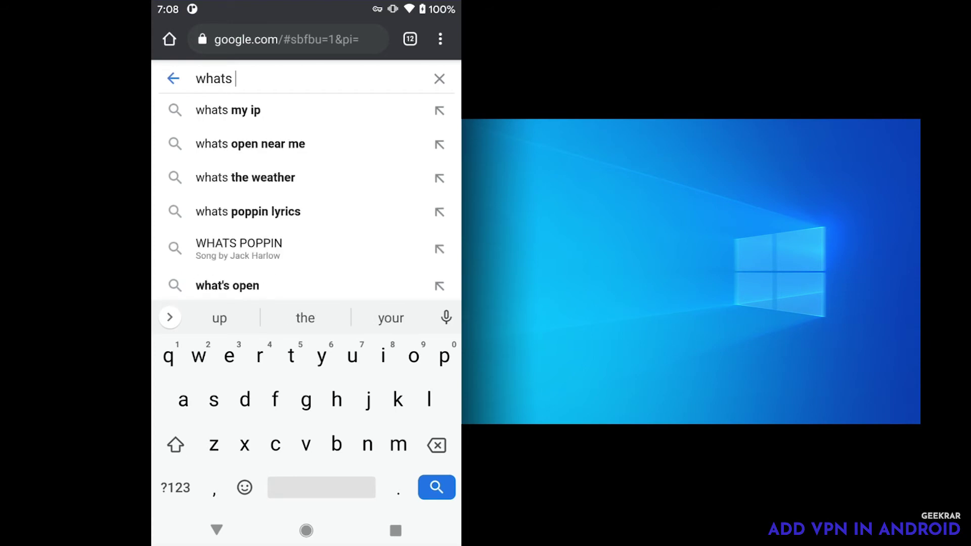
pyautogui.write(' m')
pyautogui.click(228, 109)
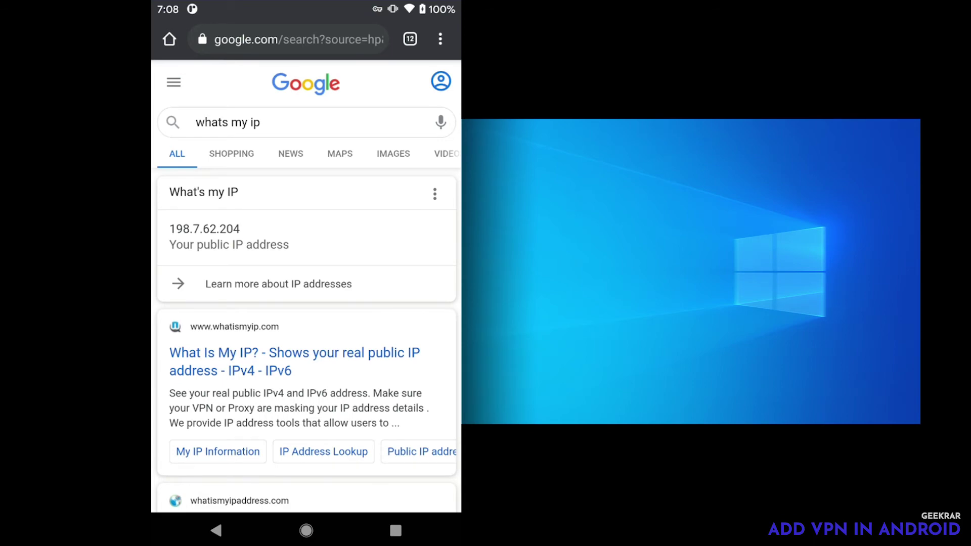
# Scan the results showing IP 198.7.62.204 and open touch.whatsmyip.org.
pyautogui.scroll(-3, 306, 283)
pyautogui.scroll(-5, 306, 284)
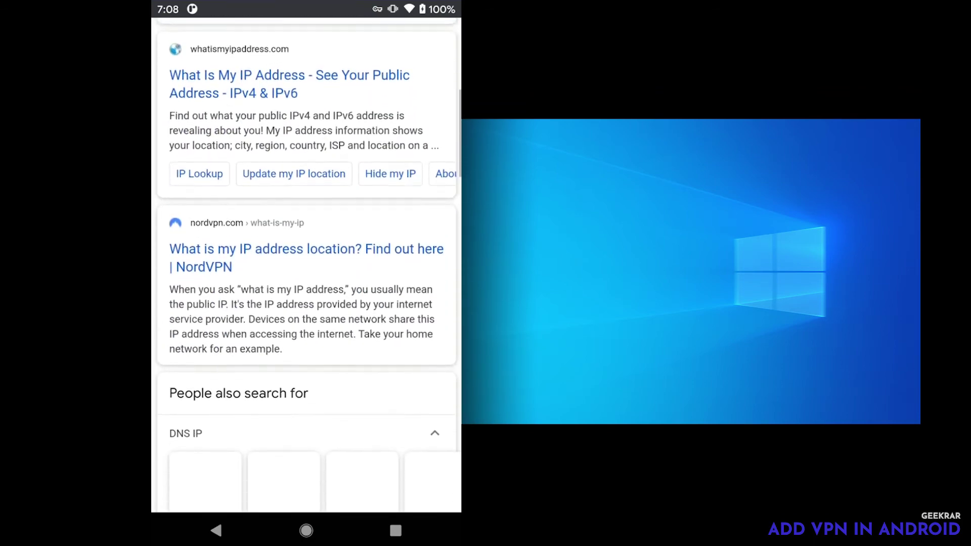
pyautogui.scroll(-4, 306, 263)
pyautogui.scroll(-4, 305, 263)
pyautogui.scroll(-3, 306, 263)
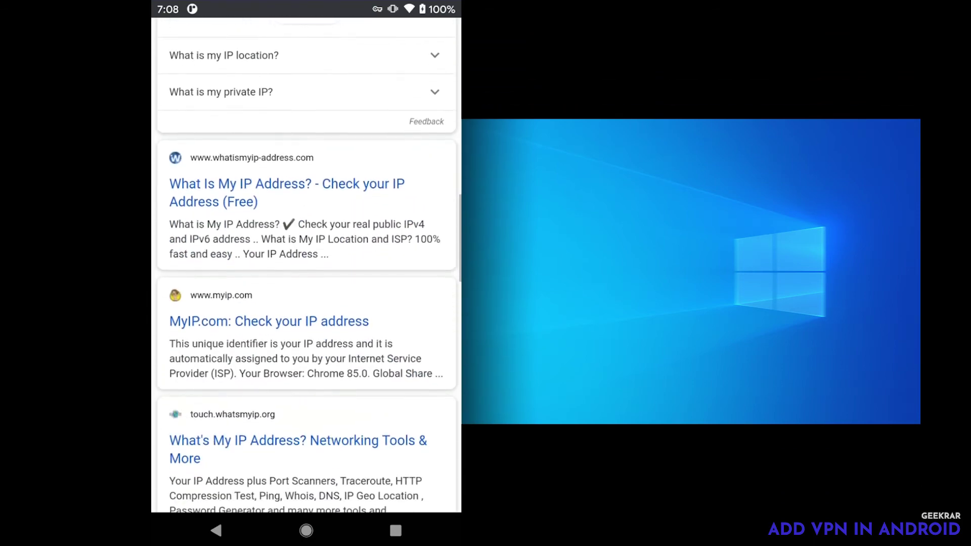
pyautogui.scroll(-3, 306, 263)
pyautogui.scroll(-3, 306, 263)
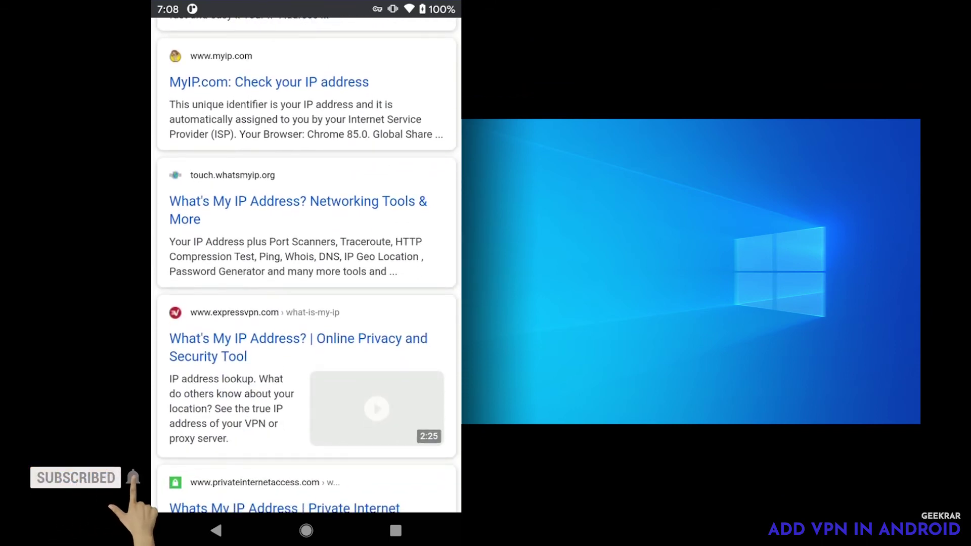
pyautogui.scroll(1, 306, 263)
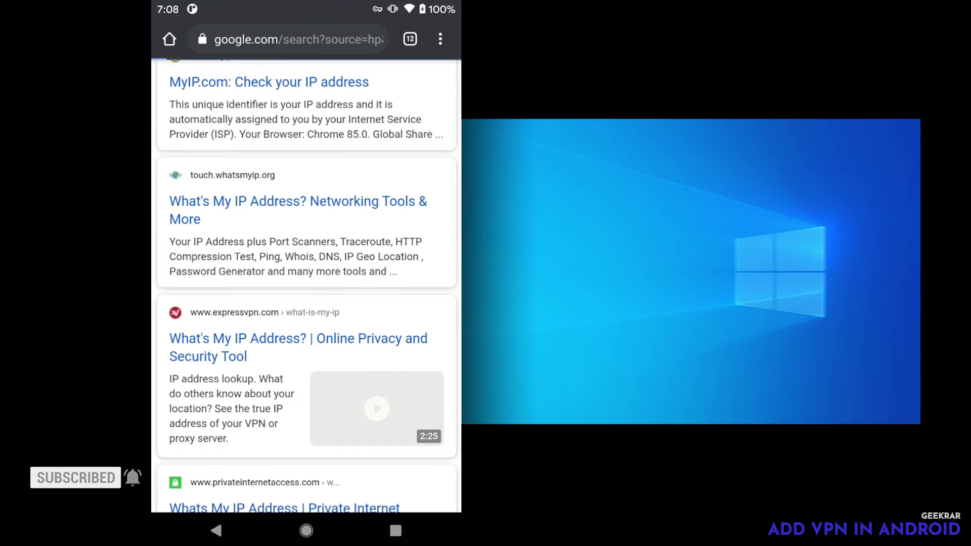
pyautogui.click(298, 201)
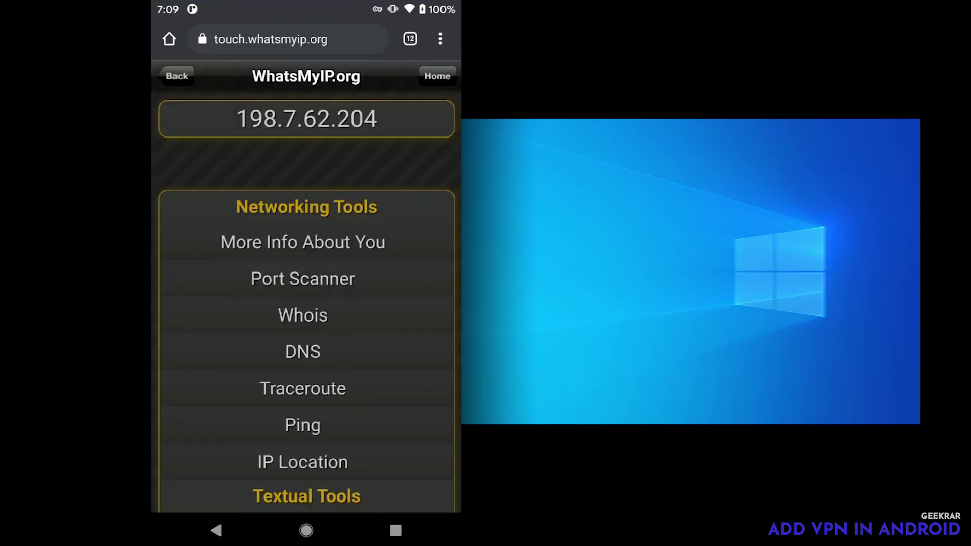
# Check WhatsMyIP's More Info page for hostname us1.vpnbook.com, then return home.
pyautogui.moveTo(302, 389); pyautogui.dragTo(303, 317)
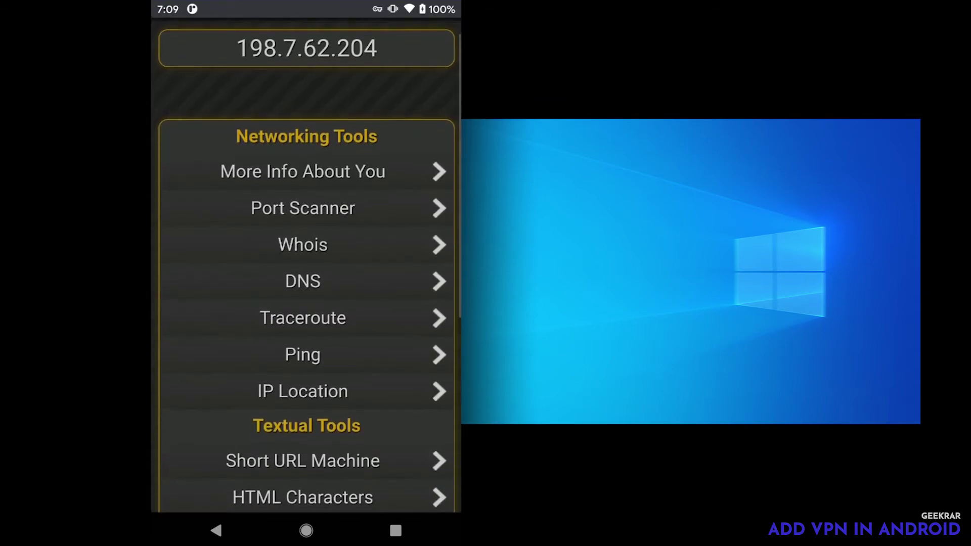
pyautogui.scroll(3, 306, 263)
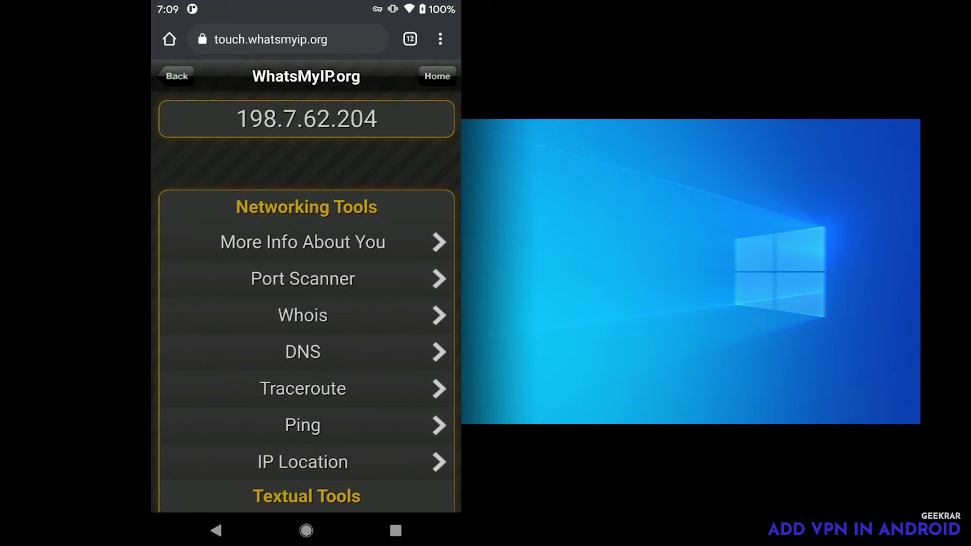
pyautogui.click(303, 241)
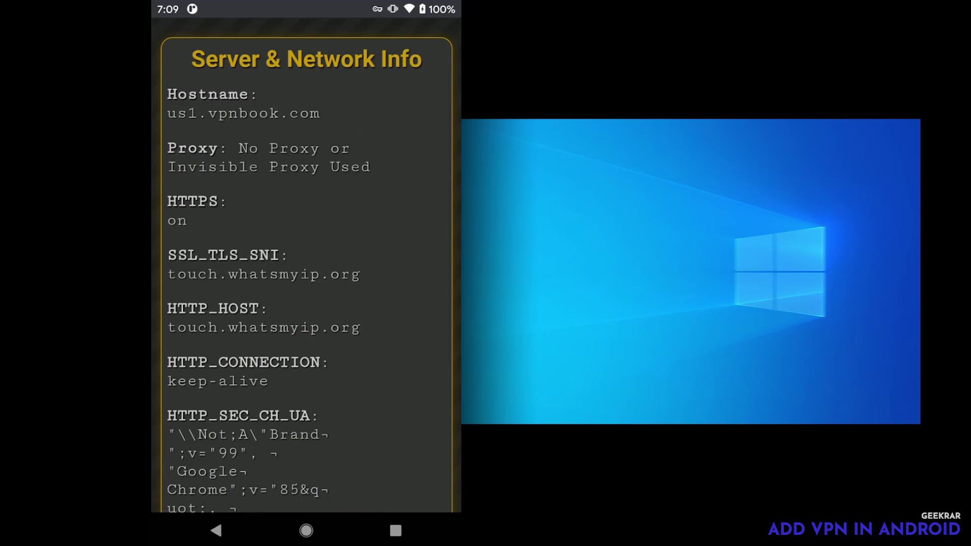
pyautogui.scroll(3, 306, 263)
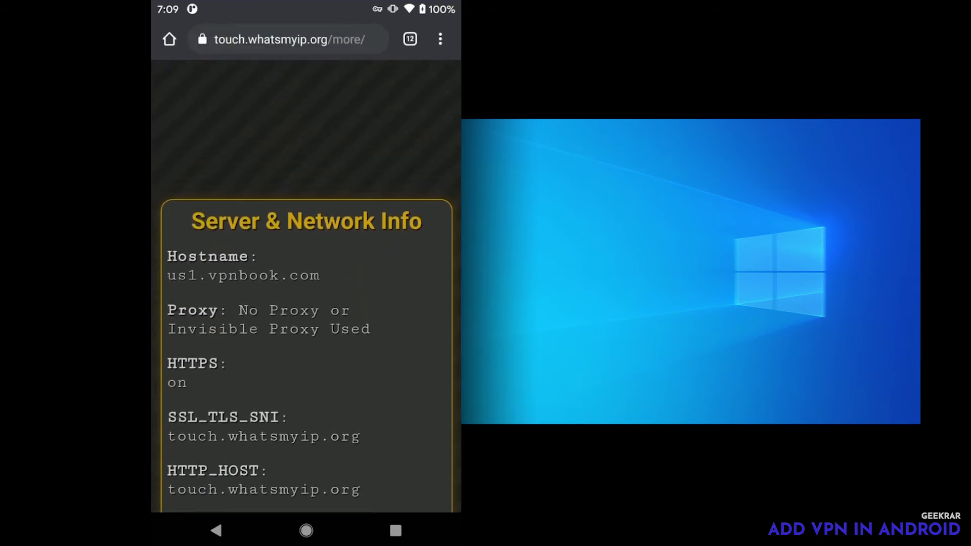
pyautogui.click(306, 530)
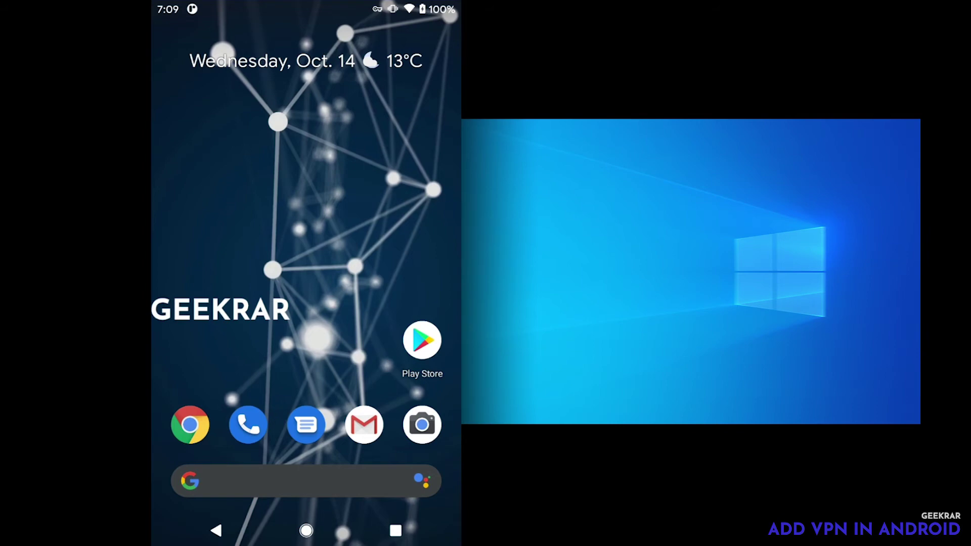
# Pull down full Quick Settings to see the VPN-connected status, then open Settings.
pyautogui.moveTo(306, 8); pyautogui.dragTo(306, 303)
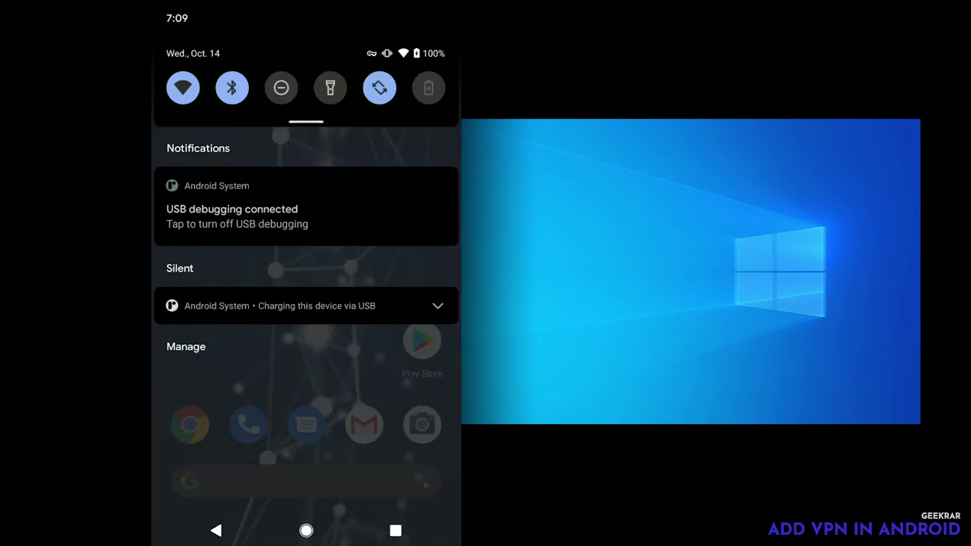
pyautogui.moveTo(305, 122); pyautogui.dragTo(306, 405)
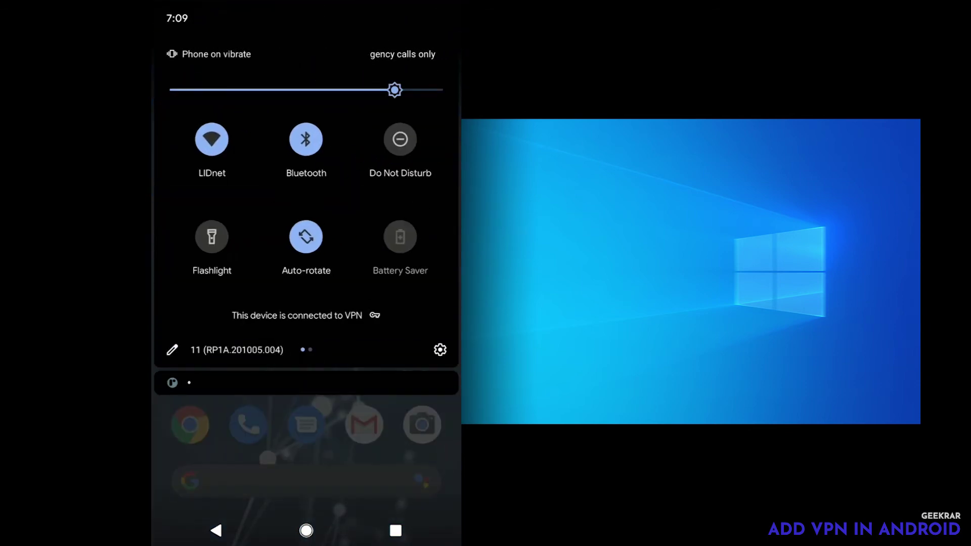
pyautogui.click(440, 349)
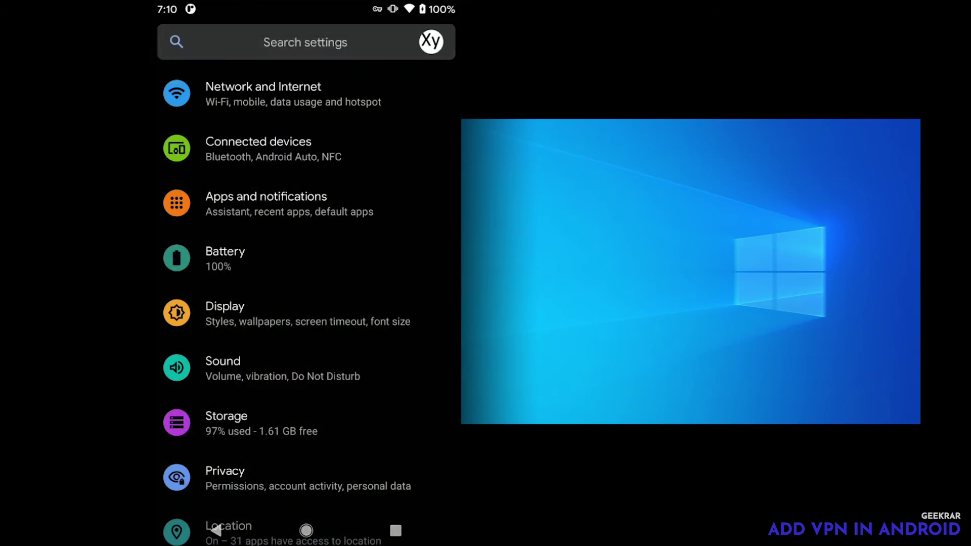
# Go to Network and Internet, expand Advanced, and open the VPN list.
pyautogui.click(263, 94)
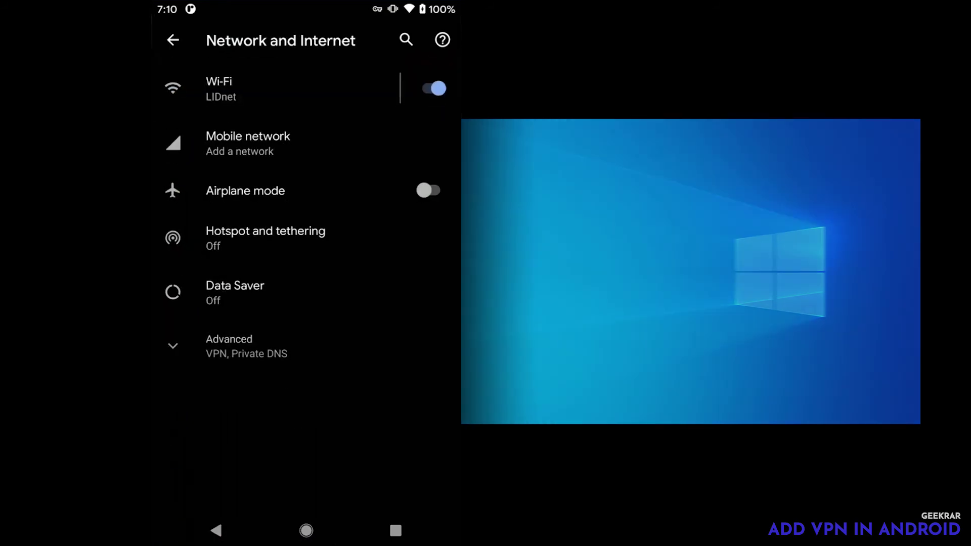
pyautogui.click(246, 346)
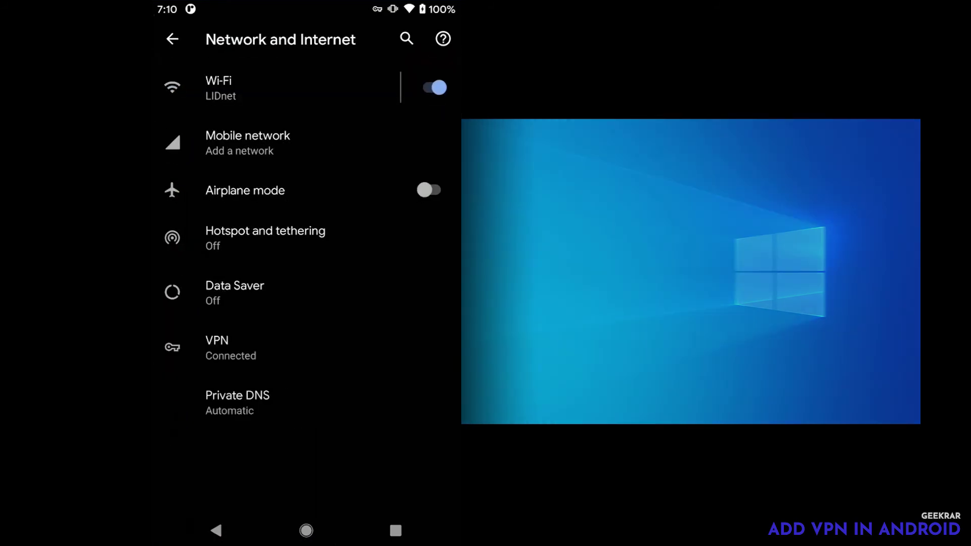
pyautogui.click(230, 348)
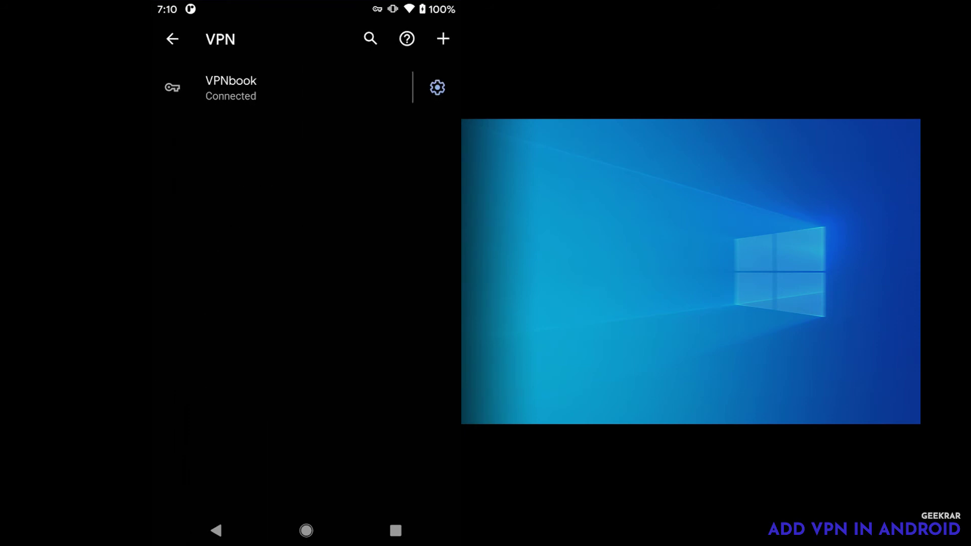
# Bring up the VPNbook profile's connection options to disconnect it.
pyautogui.click(438, 88)
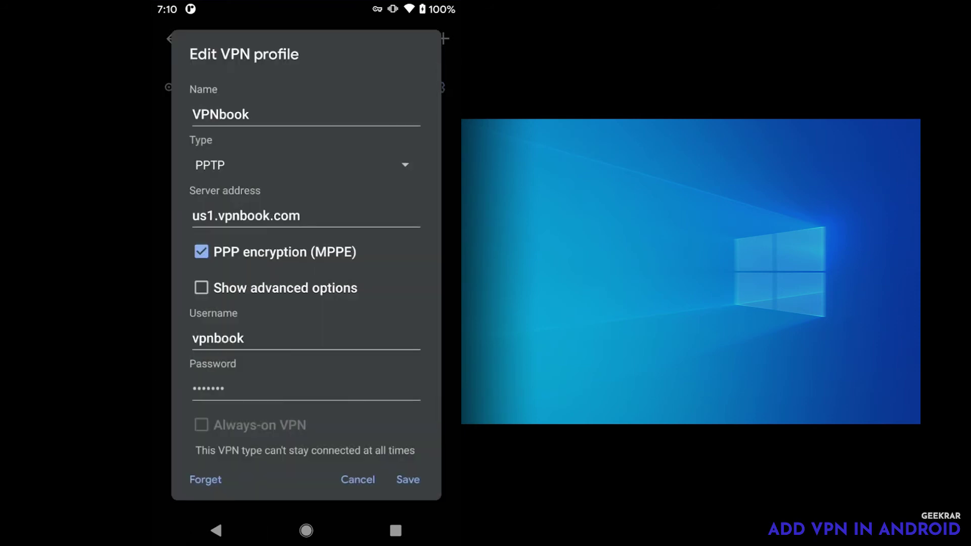
pyautogui.press('Escape')
pyautogui.click(231, 87)
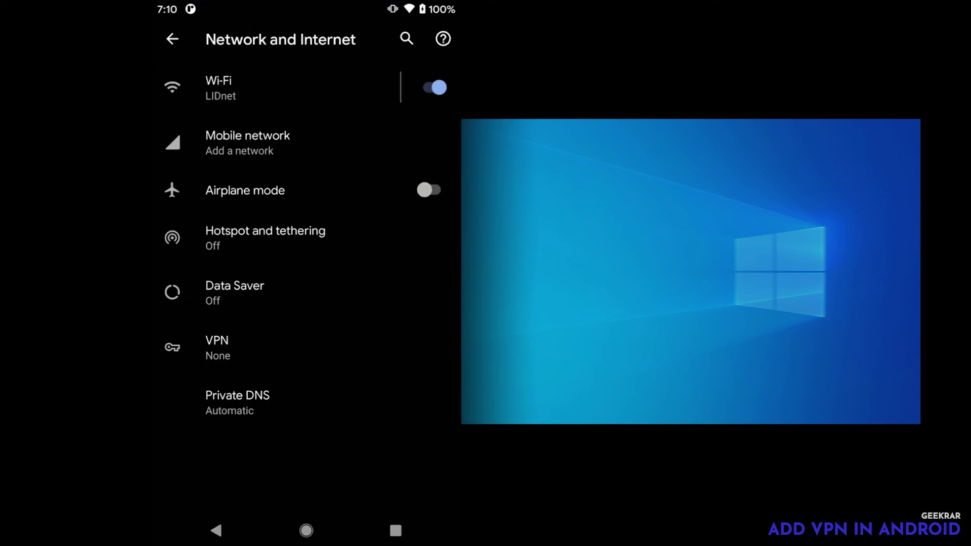
# Exit Network and Internet settings to the Android home screen.
pyautogui.click(306, 530)
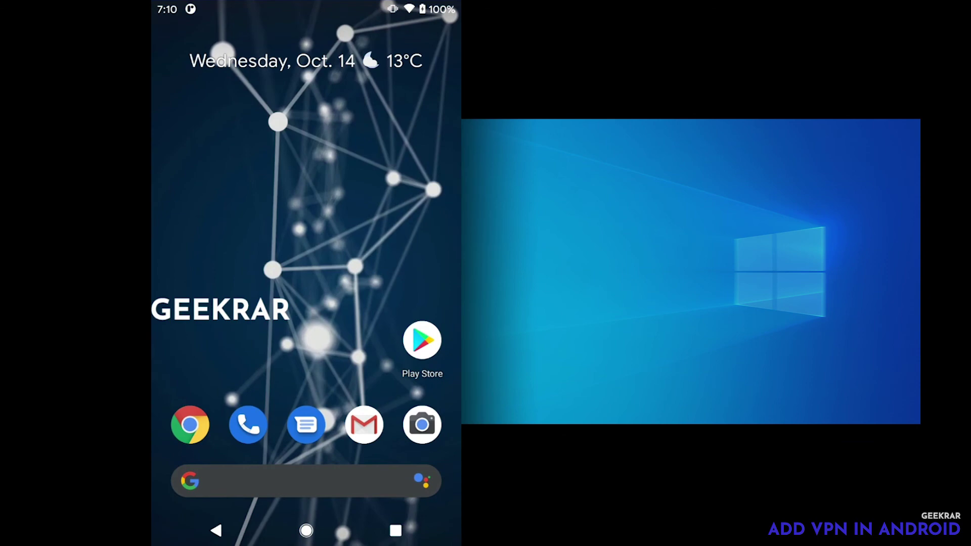